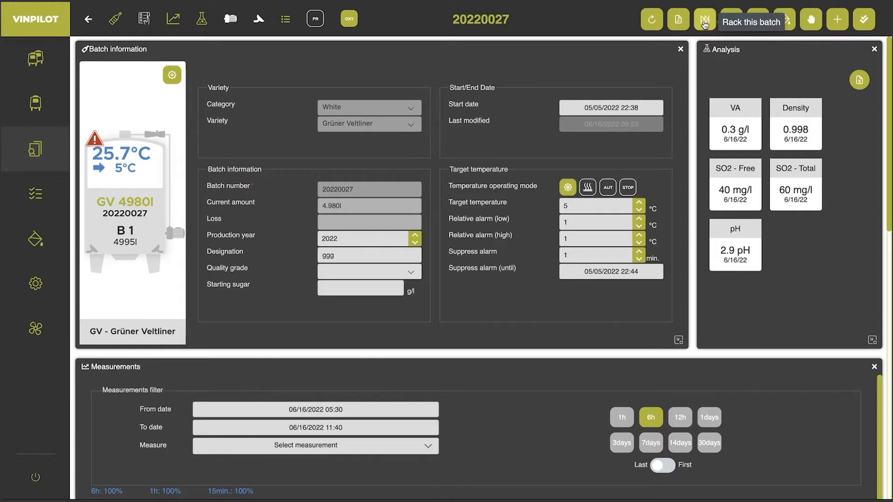
# Start racking batch 20220027 and choose tank F 4 in Section K2-1 of the cellars overview as the destination
pyautogui.click(705, 21)
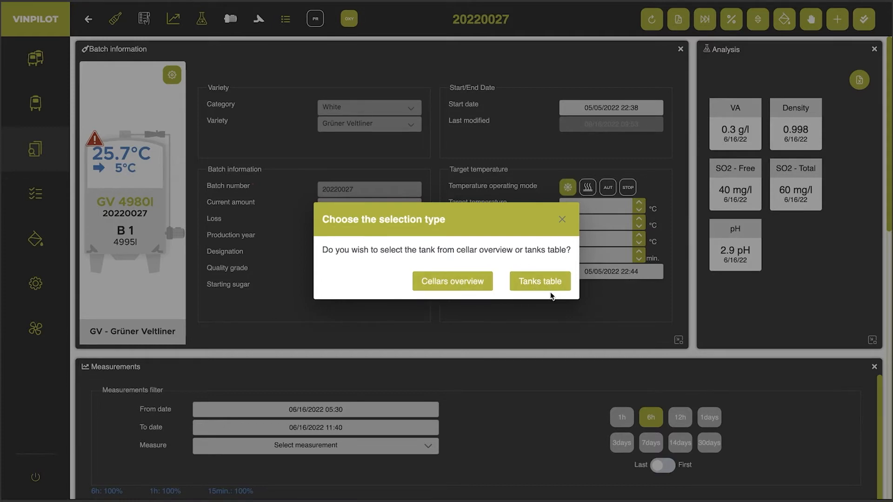
pyautogui.click(457, 283)
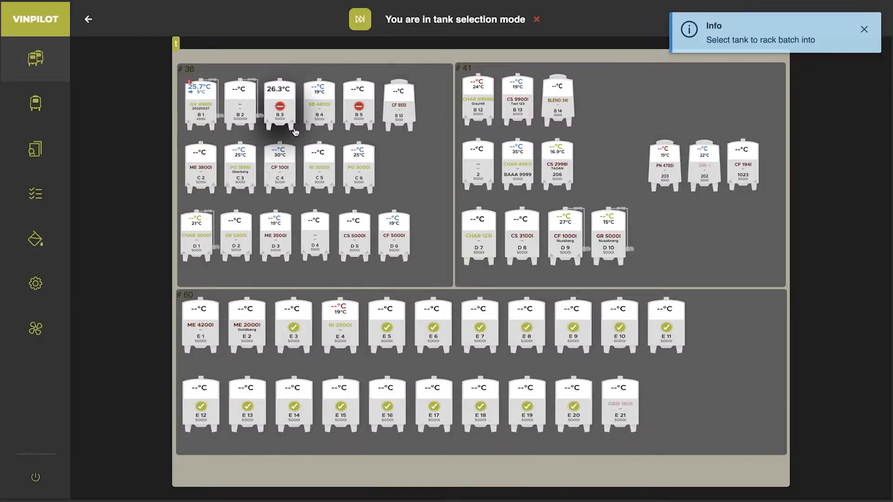
pyautogui.click(86, 19)
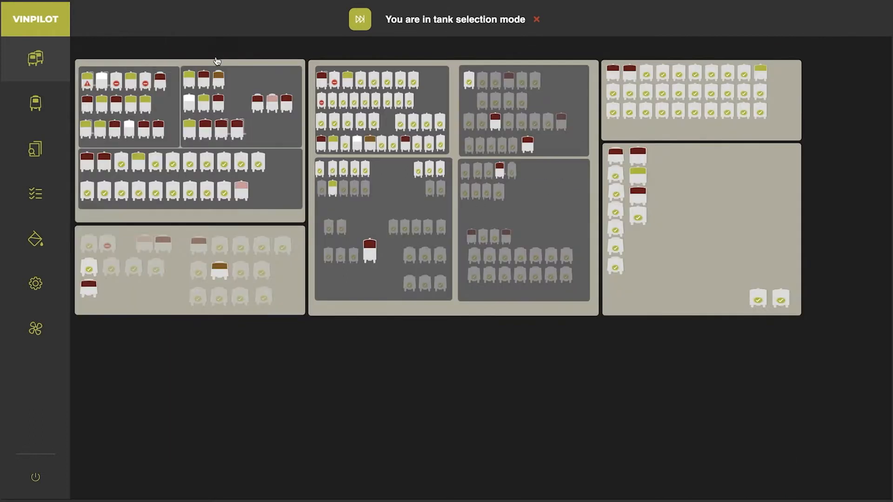
pyautogui.click(438, 92)
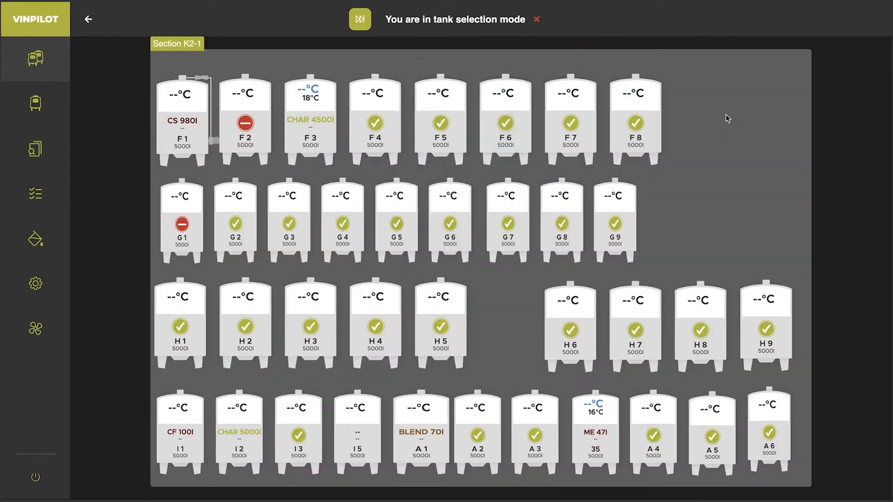
pyautogui.click(381, 117)
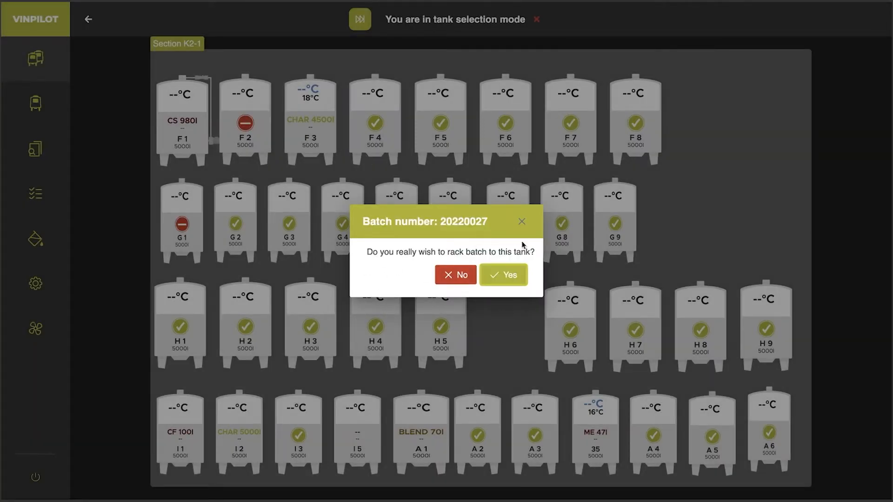
pyautogui.click(509, 278)
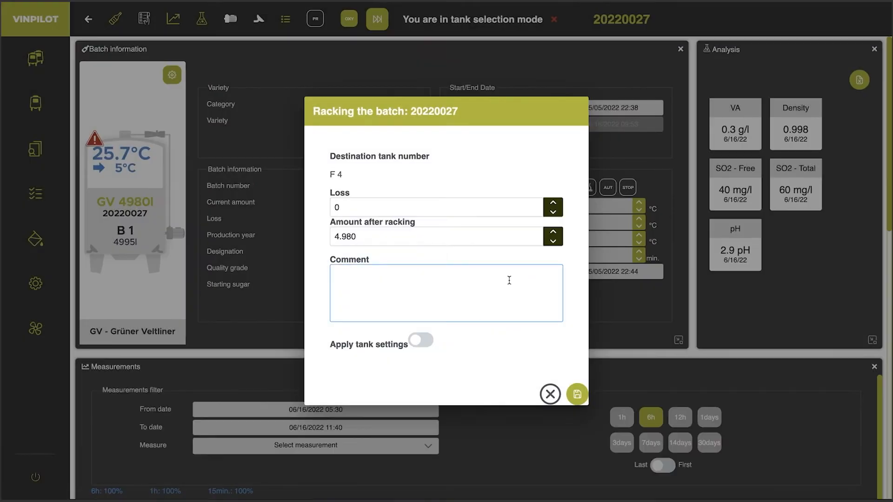
# Set the racking loss to 100, add the comment "Racking from Lees." and save the racking
pyautogui.doubleClick(373, 207)
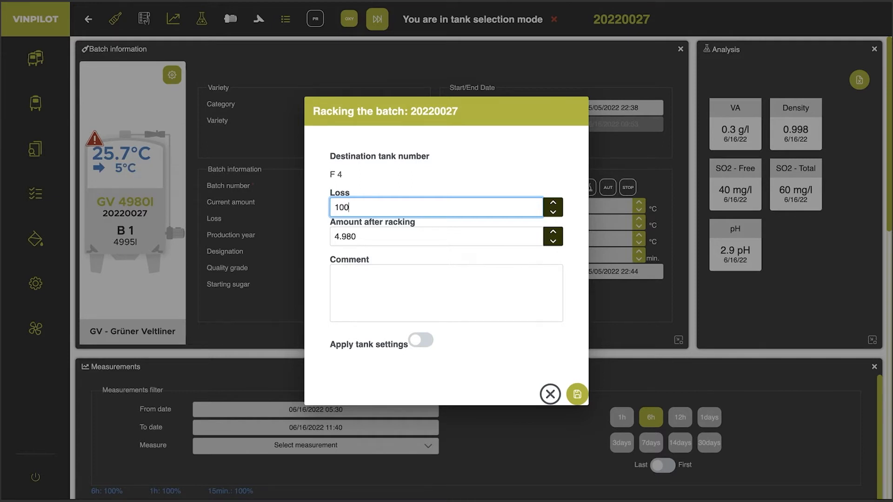
pyautogui.click(373, 289)
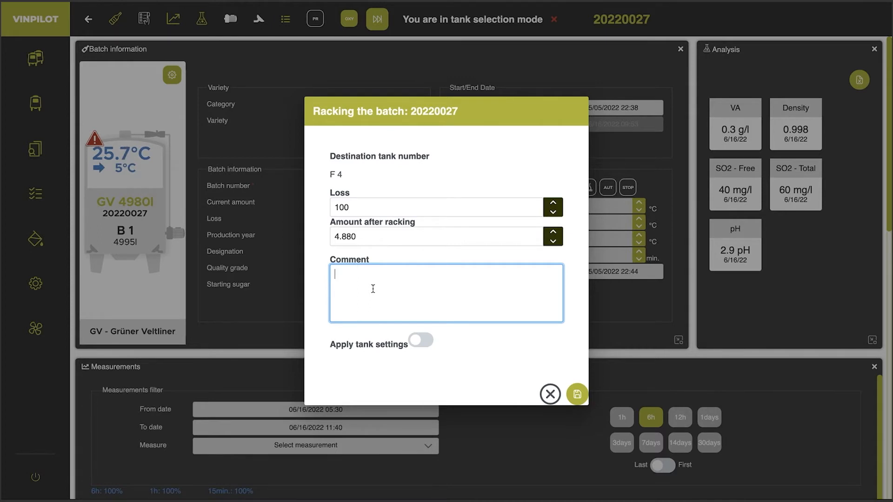
pyautogui.write('Racking from Lees.')
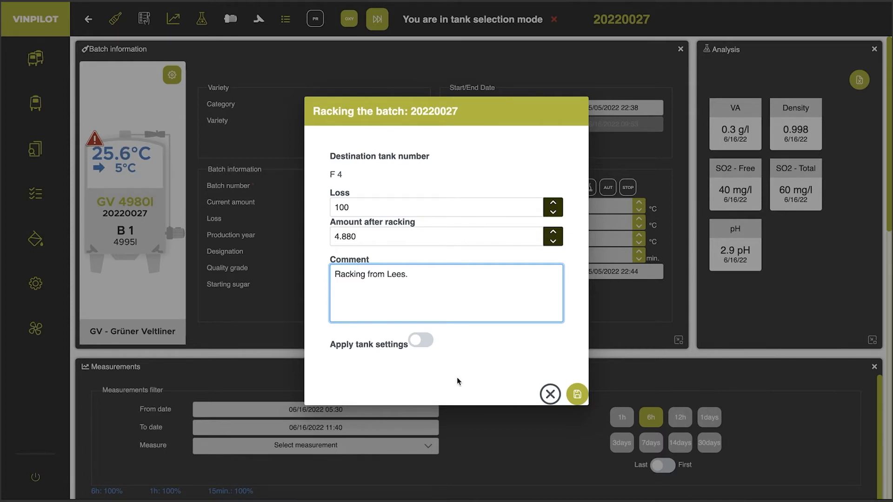
pyautogui.click(576, 397)
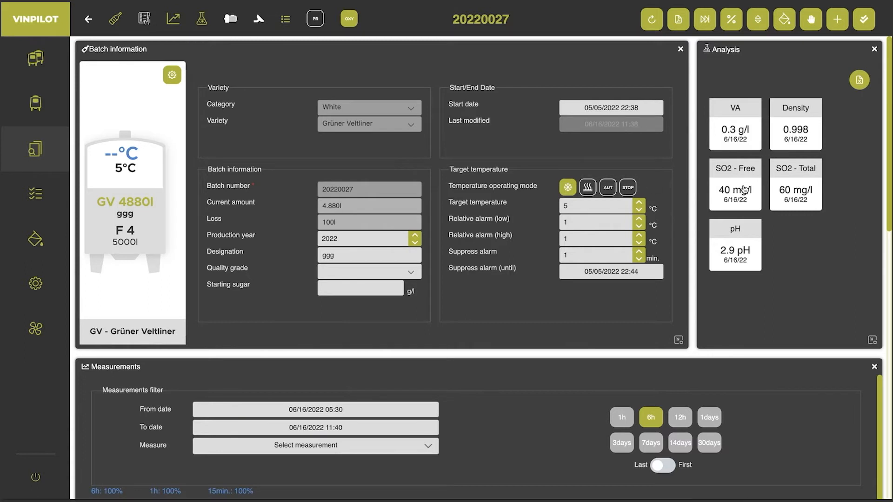
# Filter the batch's events list to show only events of type Action
pyautogui.scroll(-1, 800, 177)
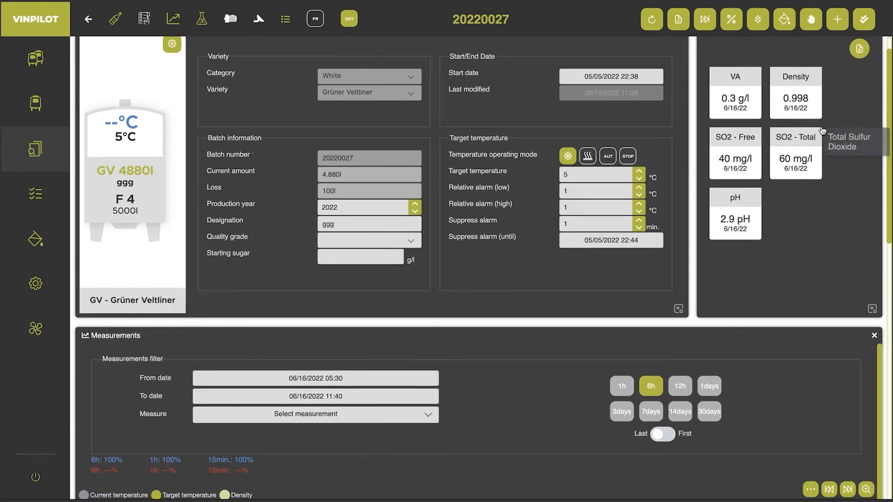
pyautogui.scroll(-4, 511, 316)
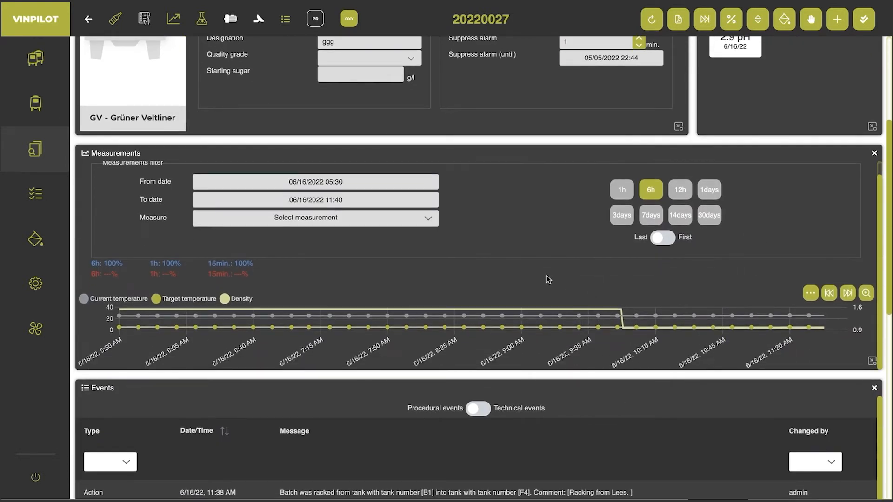
pyautogui.scroll(-1, 548, 279)
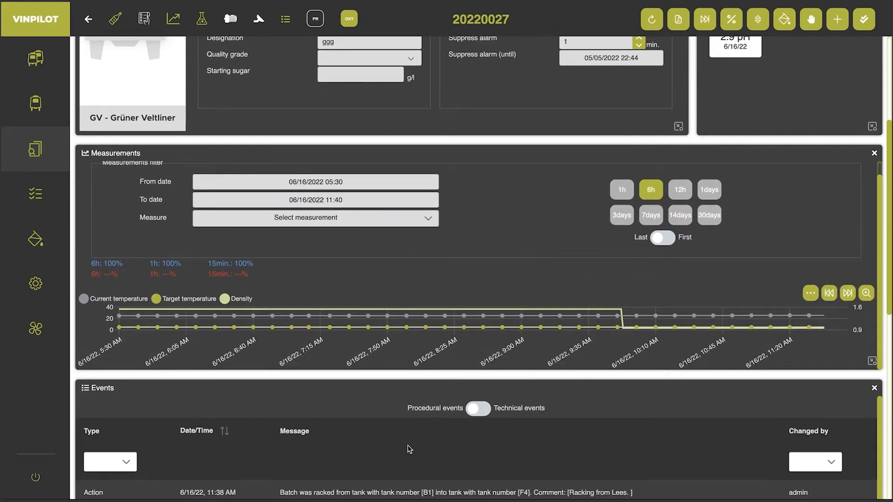
pyautogui.scroll(-1, 408, 449)
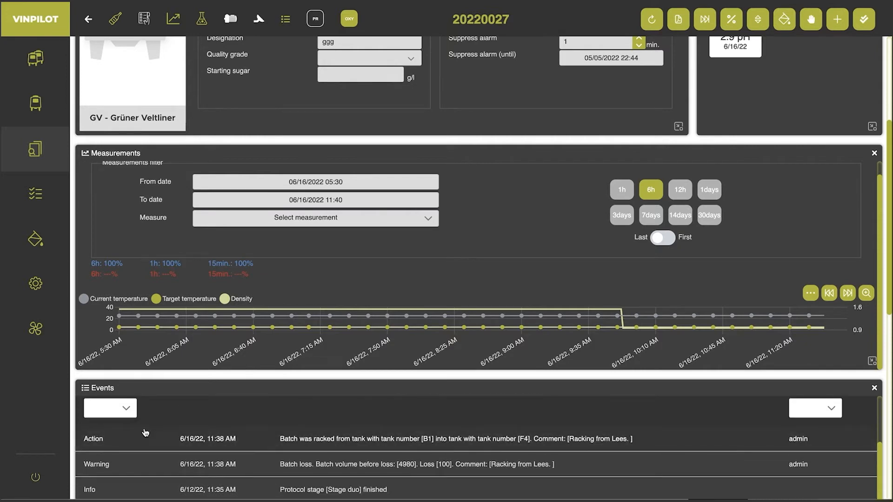
pyautogui.scroll(-6, 338, 378)
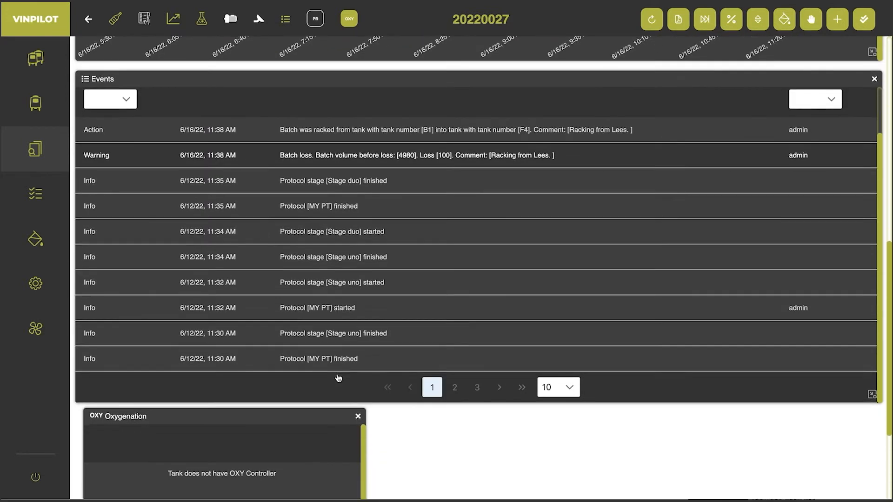
pyautogui.click(127, 103)
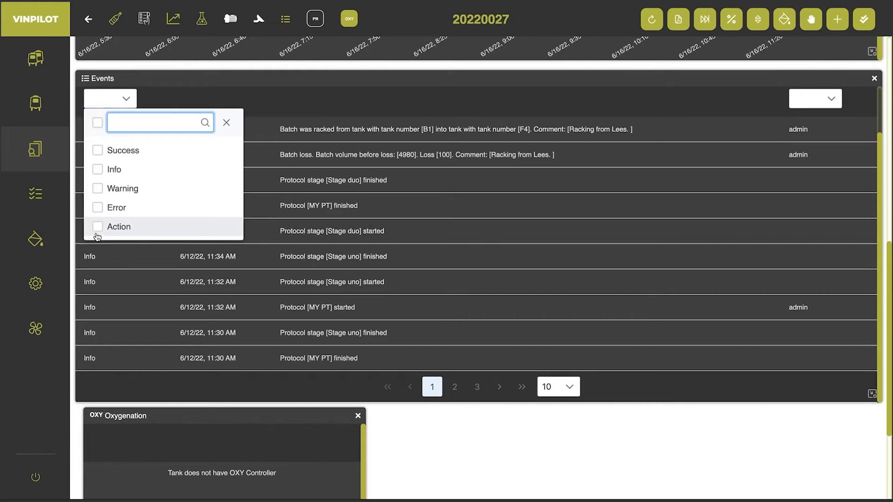
pyautogui.click(112, 226)
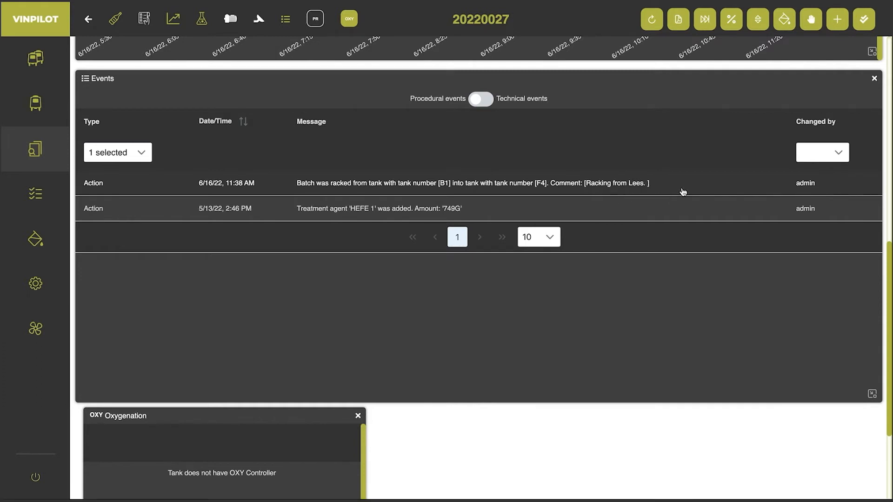
# Start another racking of the batch using the tanks table, filtered by tank prefix A and tank number 1
pyautogui.scroll(10, 683, 192)
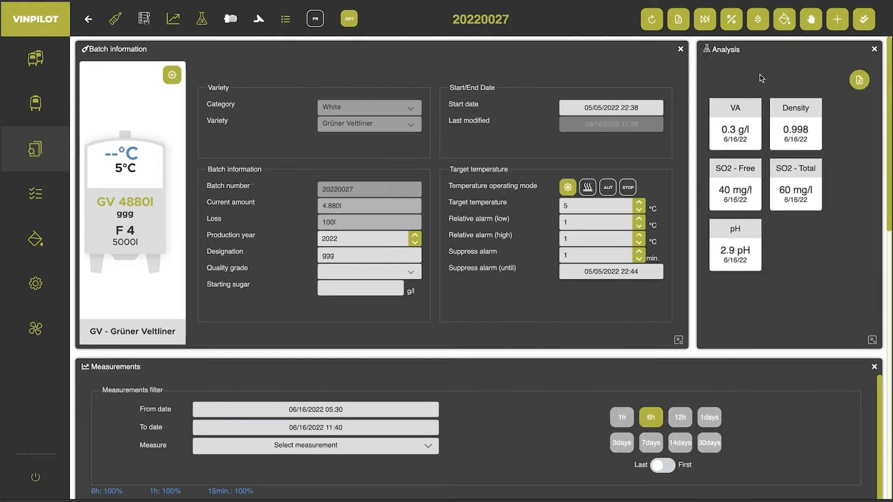
pyautogui.click(705, 21)
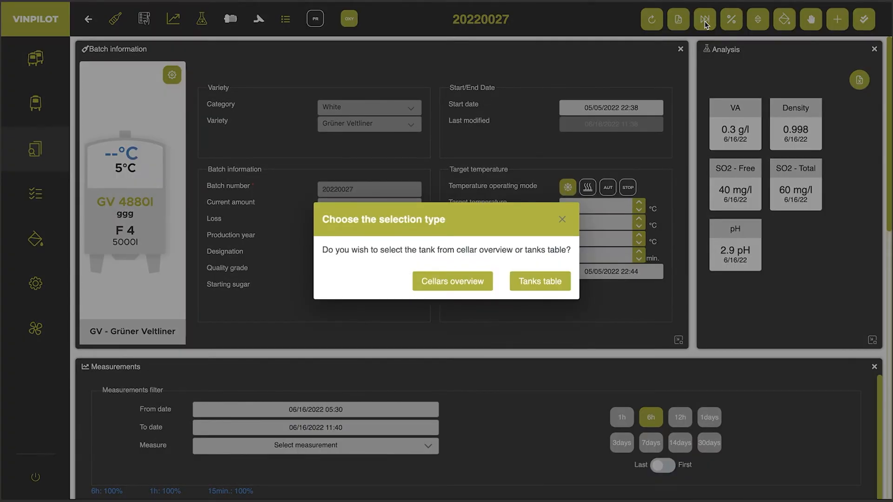
pyautogui.click(539, 287)
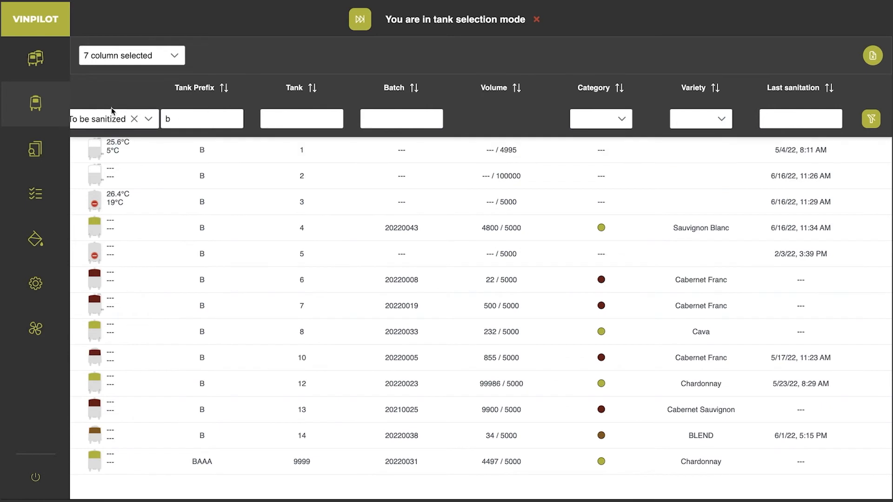
pyautogui.click(199, 120)
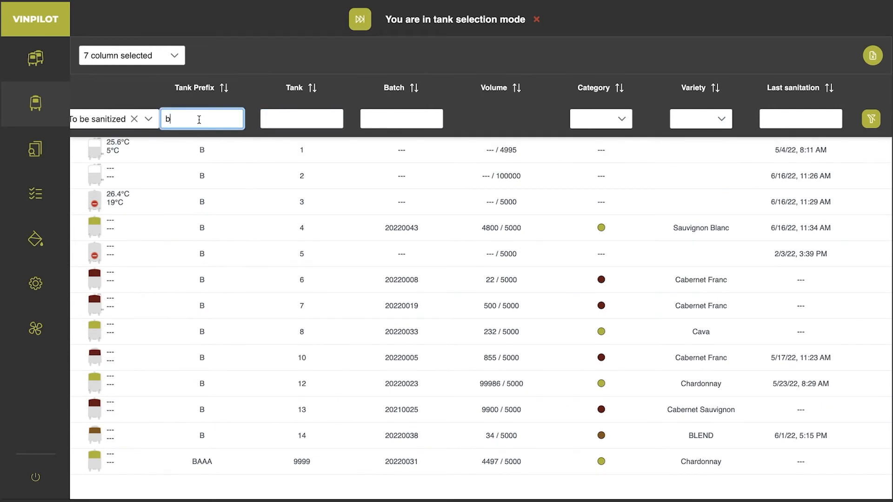
pyautogui.moveTo(200, 120); pyautogui.dragTo(145, 114)
pyautogui.write('A')
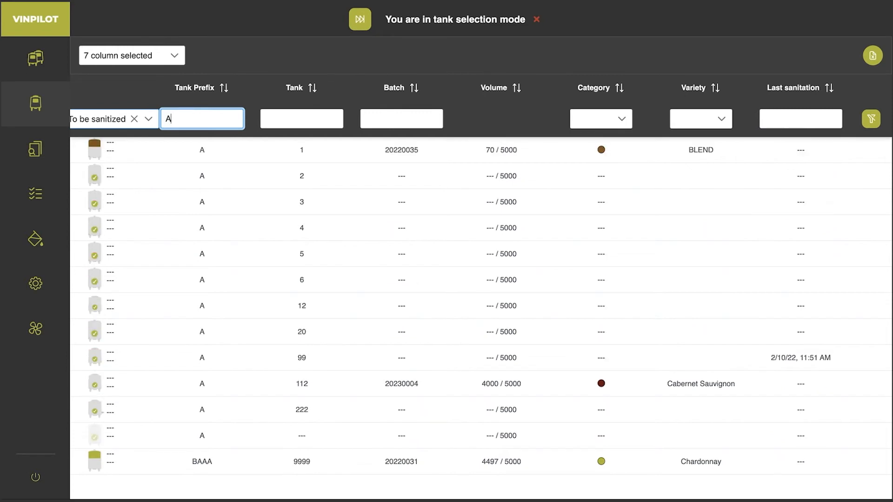
pyautogui.click(318, 113)
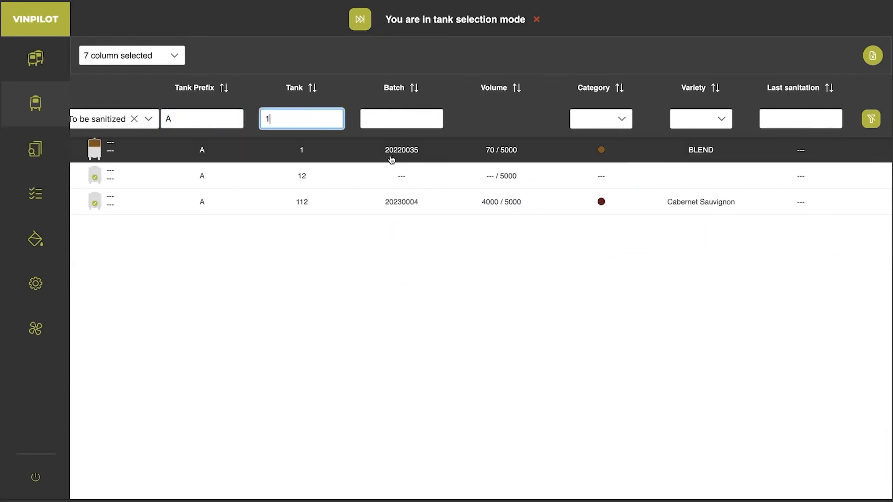
# Choose the empty tank A 12 as the racking destination and confirm it
pyautogui.click(94, 154)
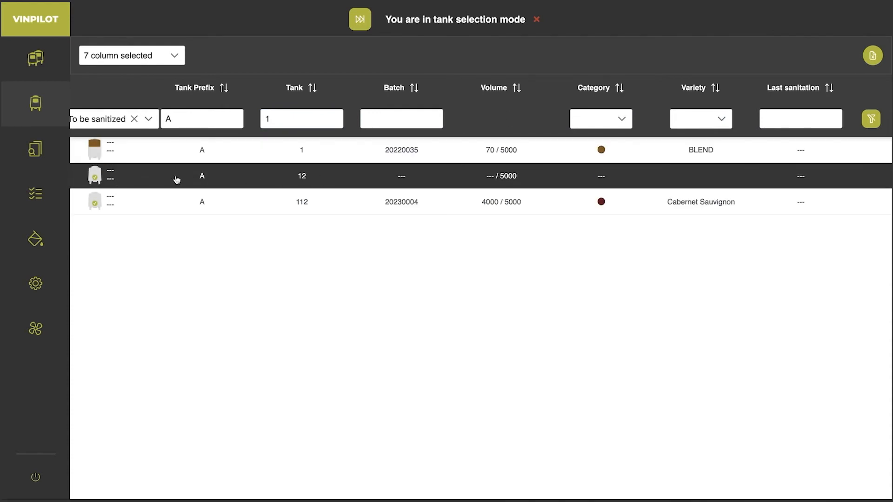
pyautogui.click(133, 185)
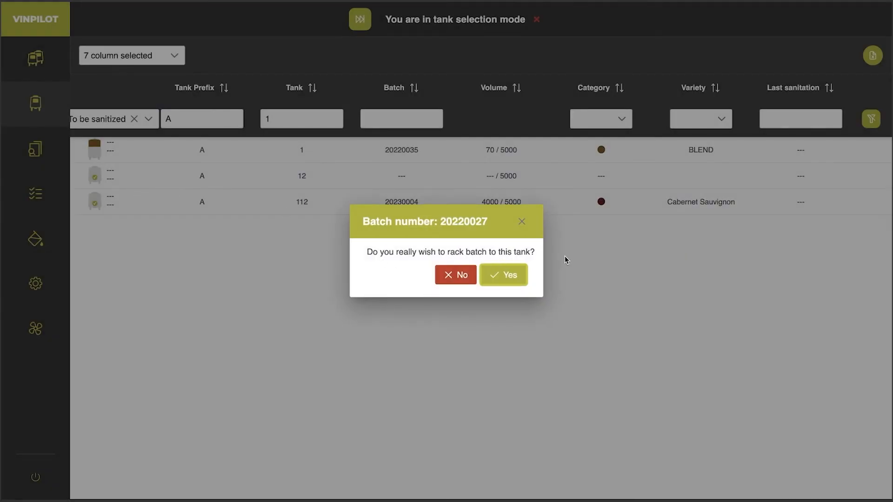
pyautogui.click(511, 278)
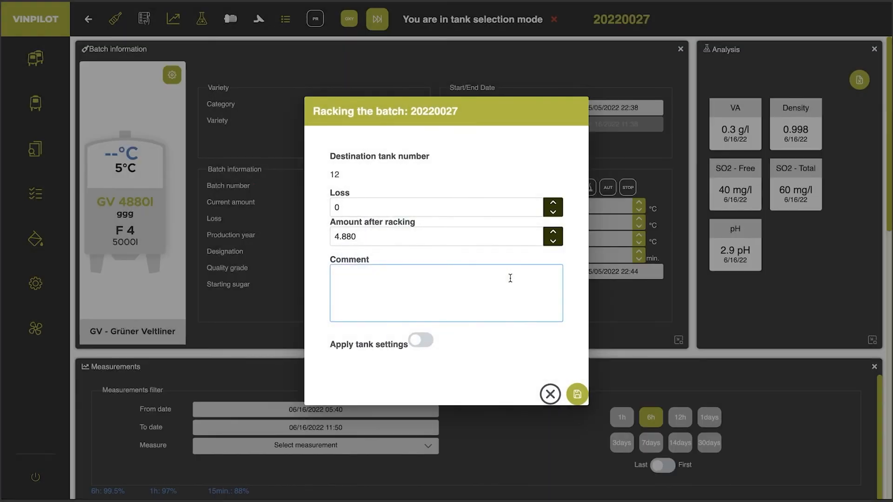
# Save the racking with a loss of 0 and no comment, and check the batch's events list for its entry
pyautogui.click(422, 201)
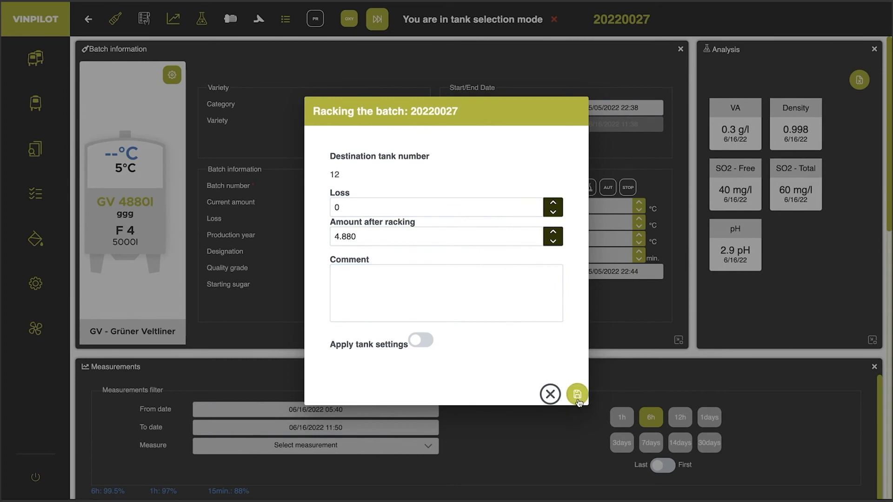
pyautogui.click(577, 395)
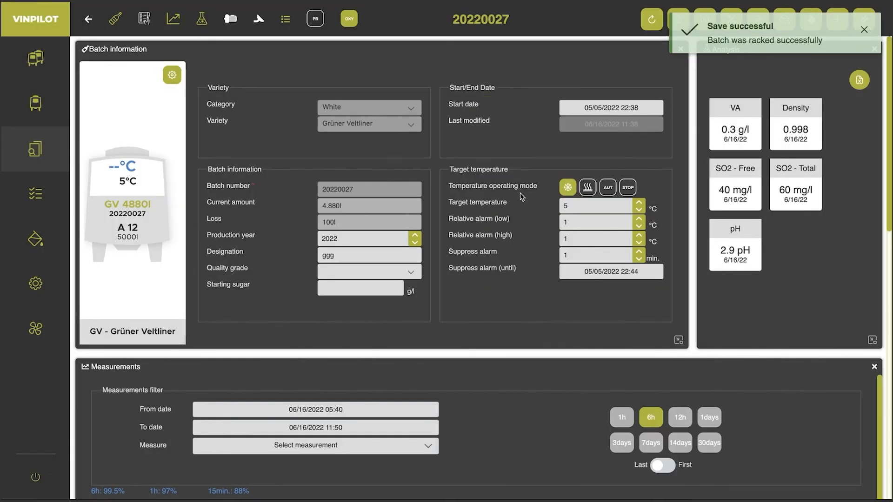
pyautogui.scroll(-7, 522, 197)
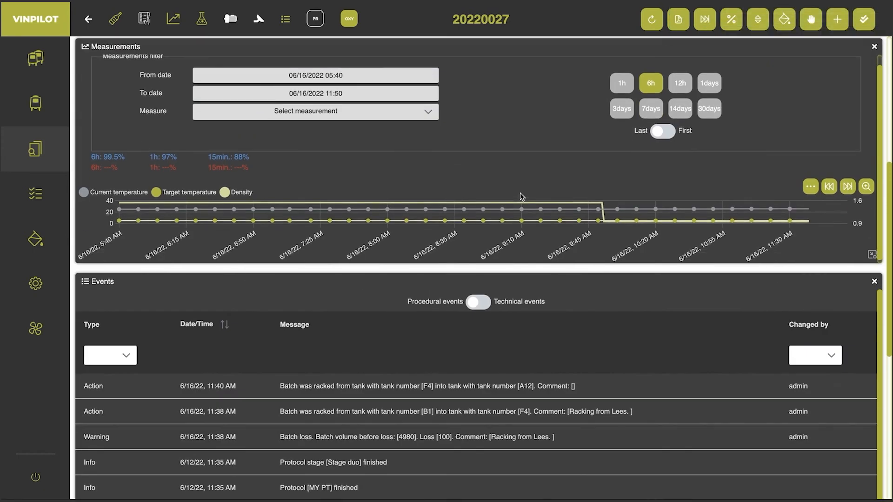
pyautogui.scroll(-1, 679, 381)
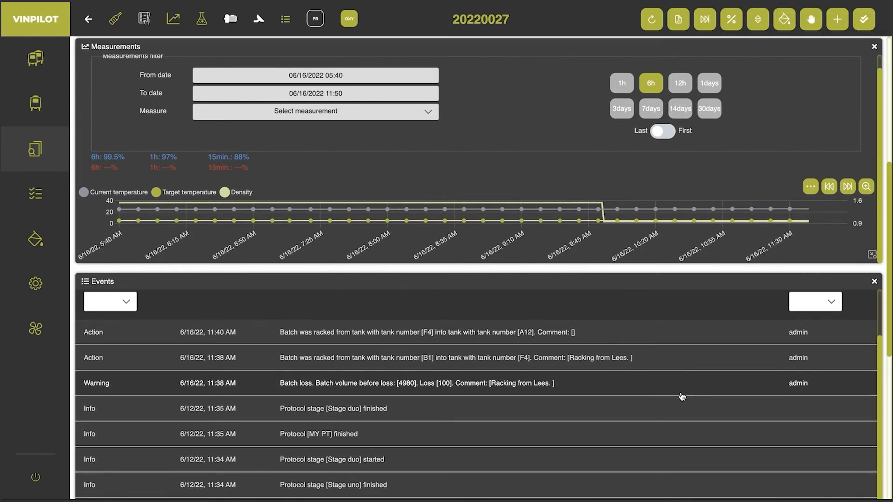